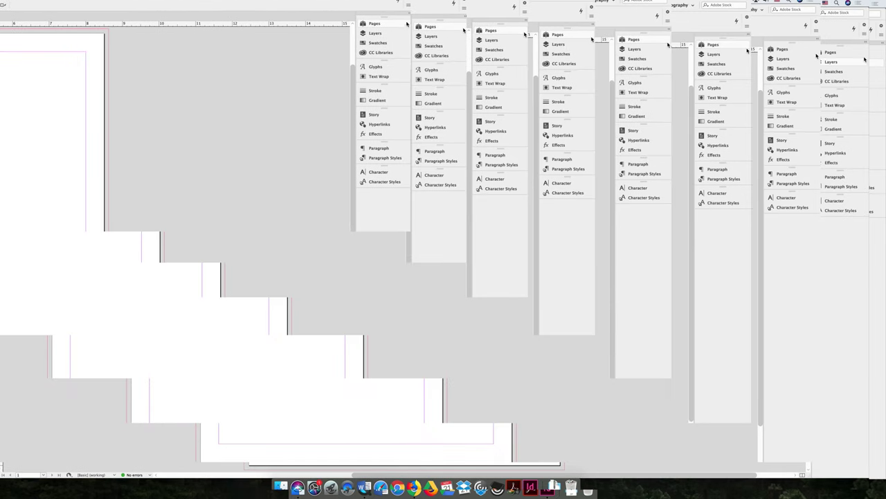
Detach the Pages panel from the dock, float it over the page, and collapse the leftover panel group.
{"action": "left_click", "coordinate": [379, 33]}
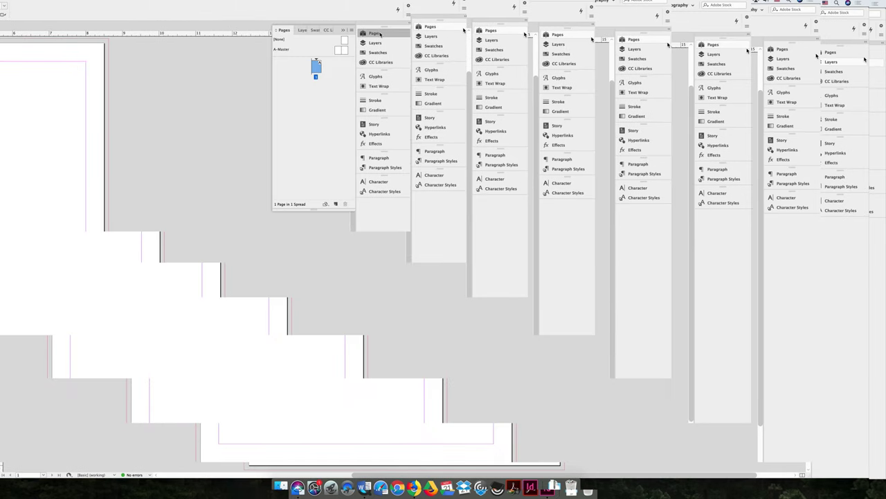
{"action": "left_click_drag", "start_coordinate": [284, 31], "coordinate": [147, 62]}
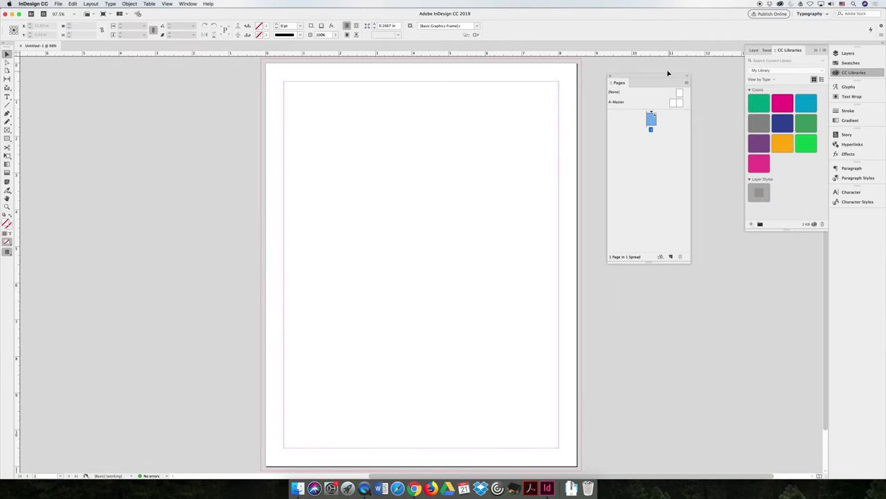
{"action": "left_click_drag", "start_coordinate": [632, 74], "coordinate": [433, 85]}
{"action": "left_click", "coordinate": [817, 51]}
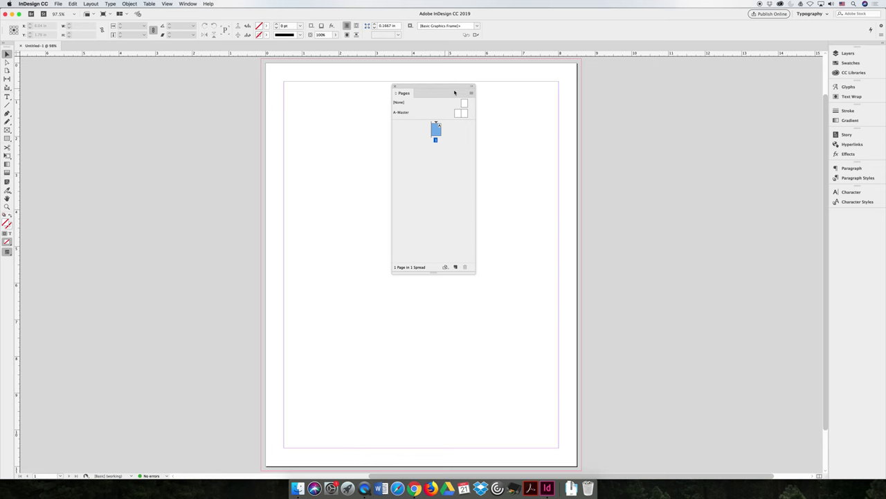
Reset the Typography workspace from the Window > Workspace menu.
{"action": "left_click", "coordinate": [187, 3]}
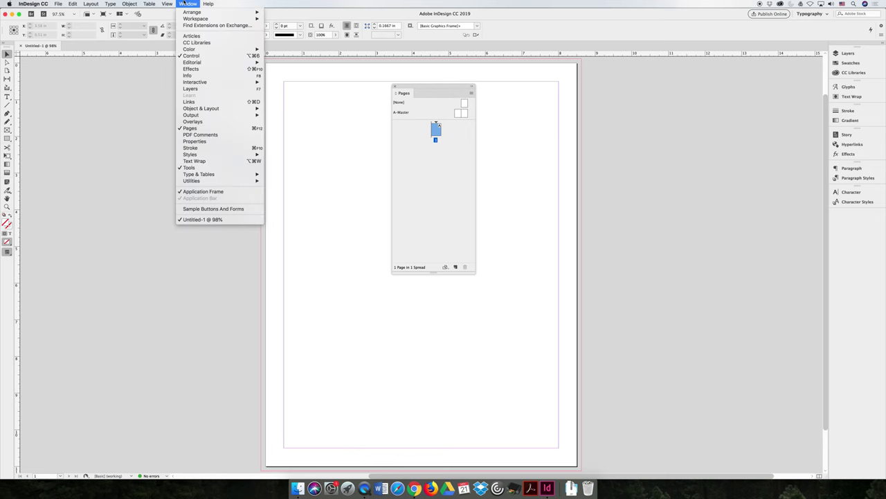
{"action": "mouse_move", "coordinate": [208, 18]}
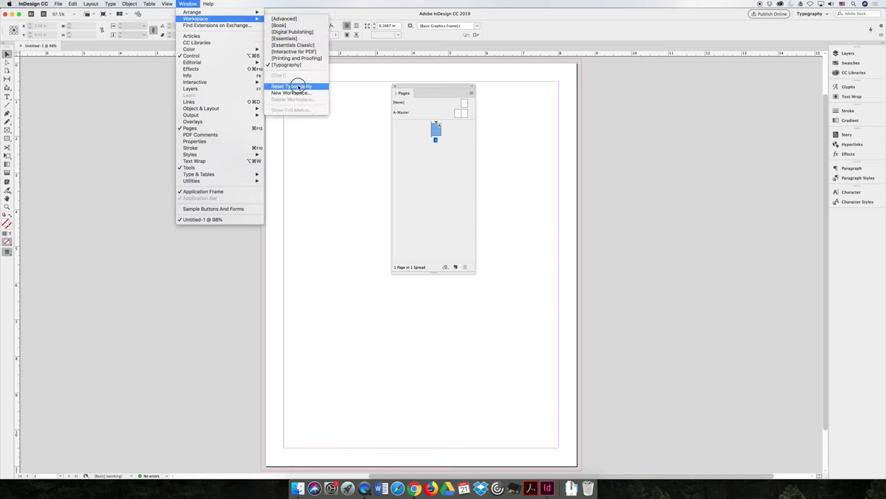
{"action": "left_click", "coordinate": [296, 86]}
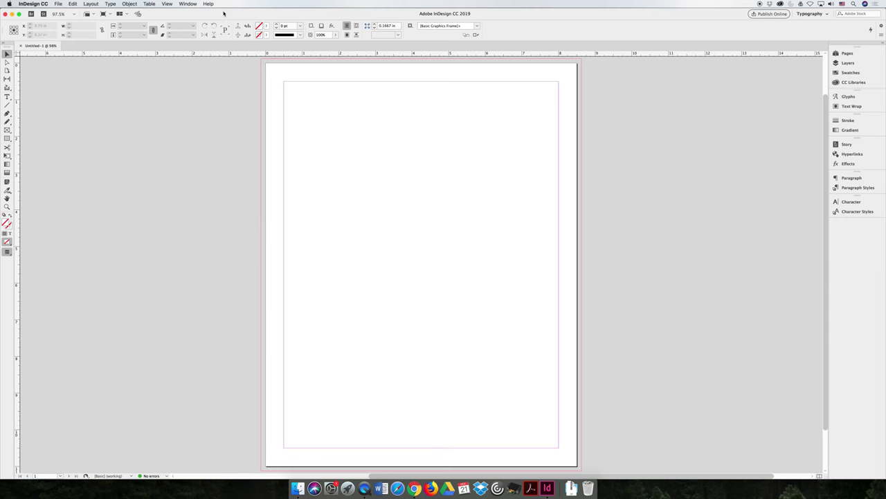
Show the Pages panel again from the Window menu.
{"action": "left_click", "coordinate": [188, 3]}
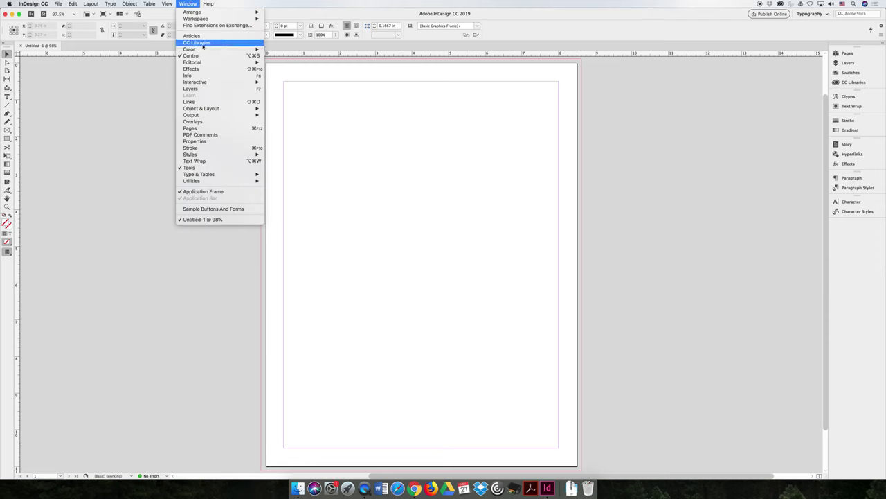
{"action": "mouse_move", "coordinate": [212, 118]}
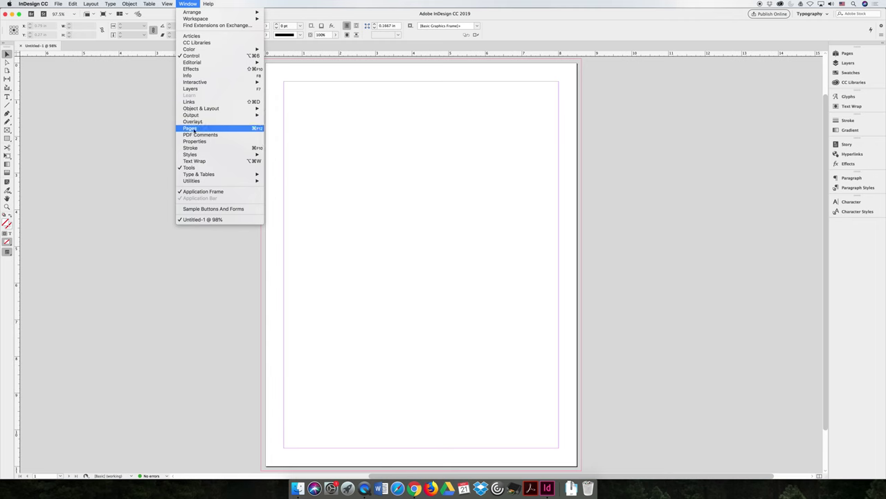
{"action": "left_click", "coordinate": [200, 131]}
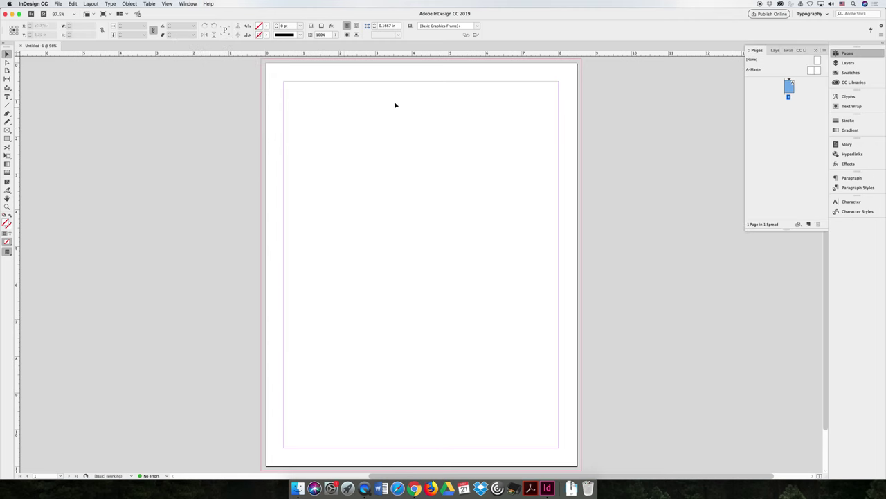
Float the Pages panel over the page, collapse the panel group, and nudge the panel higher.
{"action": "left_click_drag", "start_coordinate": [757, 51], "coordinate": [348, 125]}
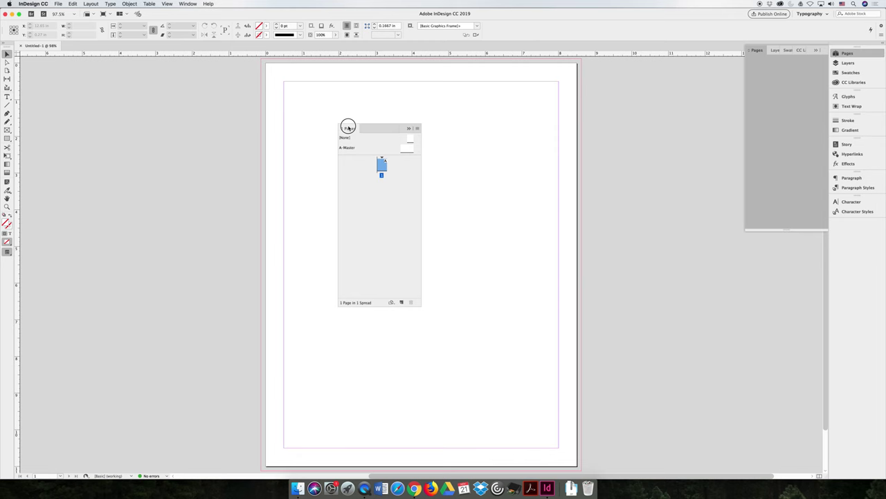
{"action": "left_click", "coordinate": [816, 51]}
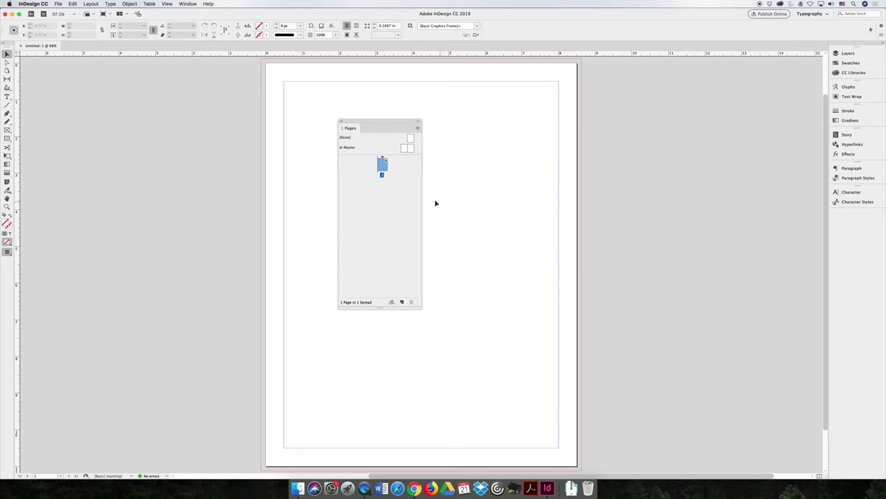
{"action": "left_click_drag", "start_coordinate": [377, 121], "coordinate": [379, 93]}
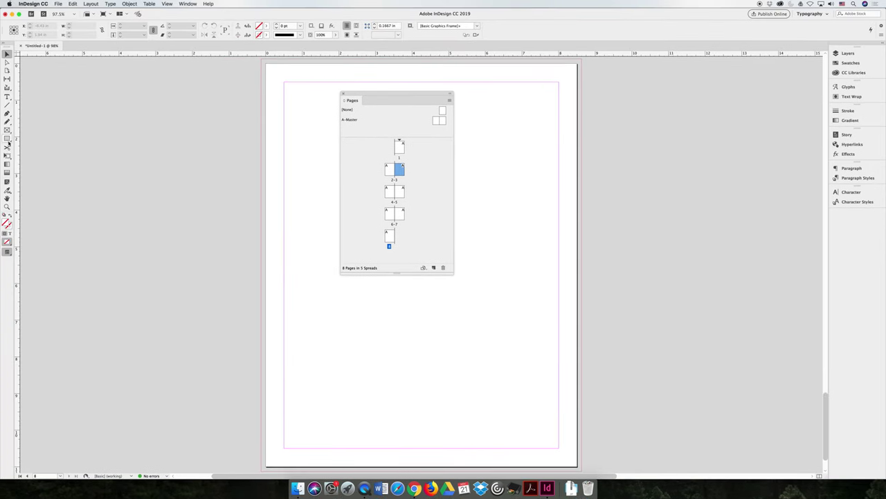
Draw a large circle on page 8 with the Ellipse tool and fill it with C=100 M=0 Y=0 K=0.
{"action": "left_click", "coordinate": [7, 138]}
{"action": "left_click_drag", "start_coordinate": [7, 138], "coordinate": [28, 149]}
{"action": "mouse_move", "coordinate": [558, 418]}
{"action": "left_mouse_down"}
{"action": "mouse_move", "coordinate": [463, 338]}
{"action": "mouse_move", "coordinate": [314, 166]}
{"action": "left_mouse_up"}
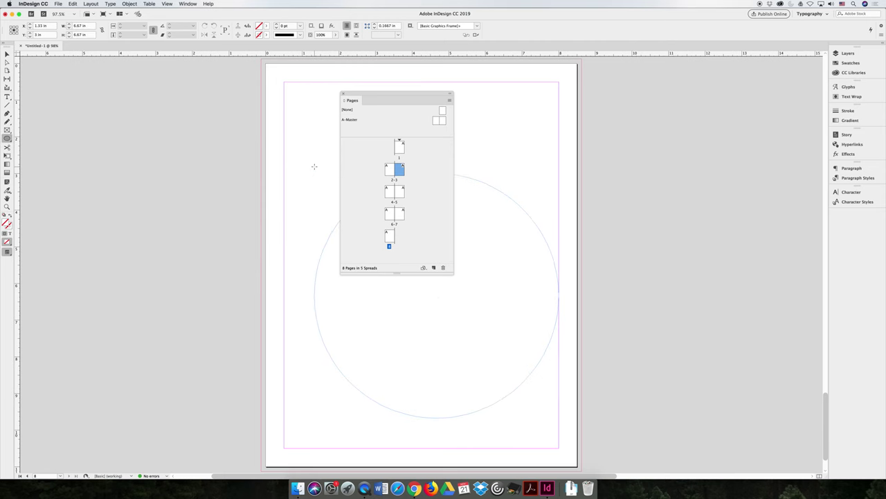
{"action": "left_click", "coordinate": [266, 25]}
{"action": "left_click", "coordinate": [218, 77]}
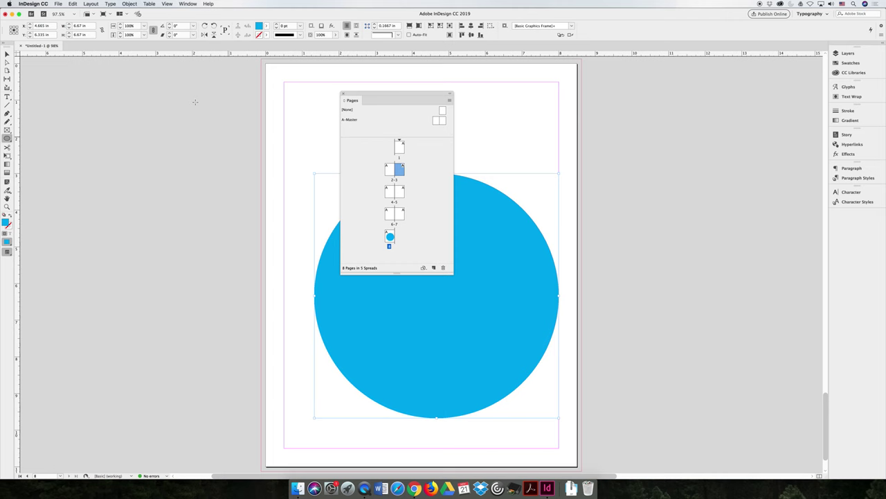
Cut the cyan circle from page 8 and paste it in place on page 3.
{"action": "left_click", "coordinate": [7, 54]}
{"action": "key", "text": "Delete"}
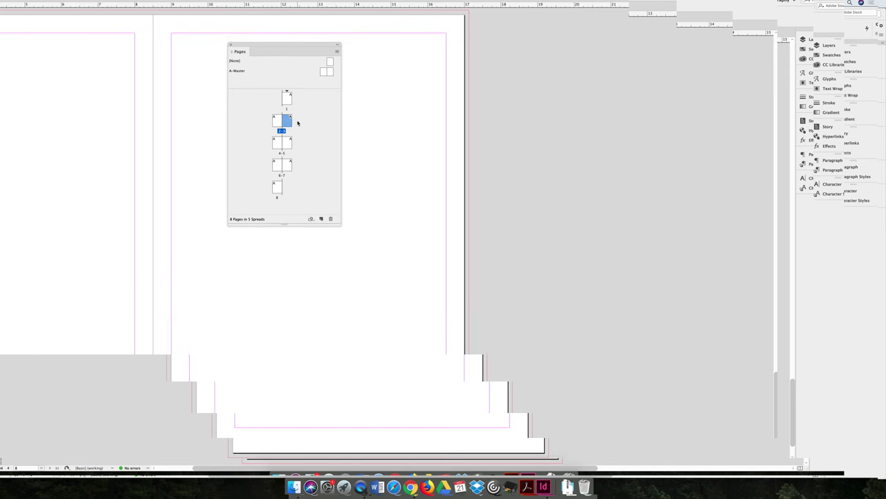
{"action": "key", "text": "super+v"}
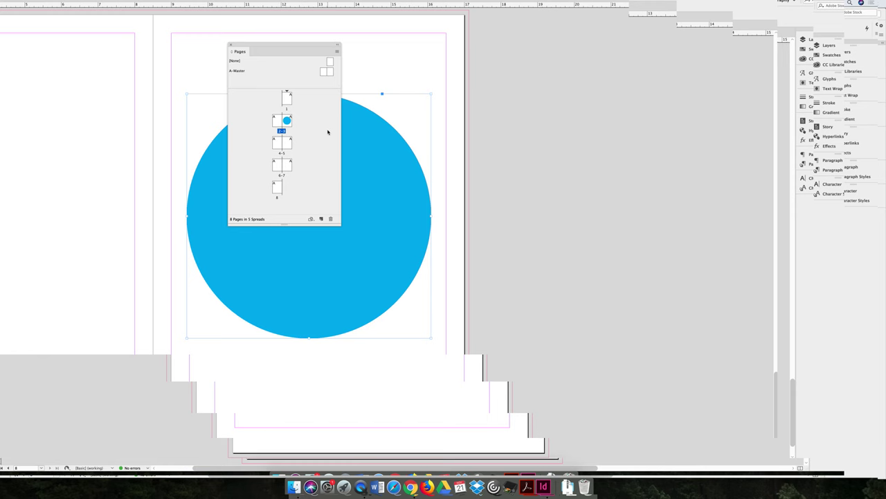
{"action": "left_click", "coordinate": [336, 50]}
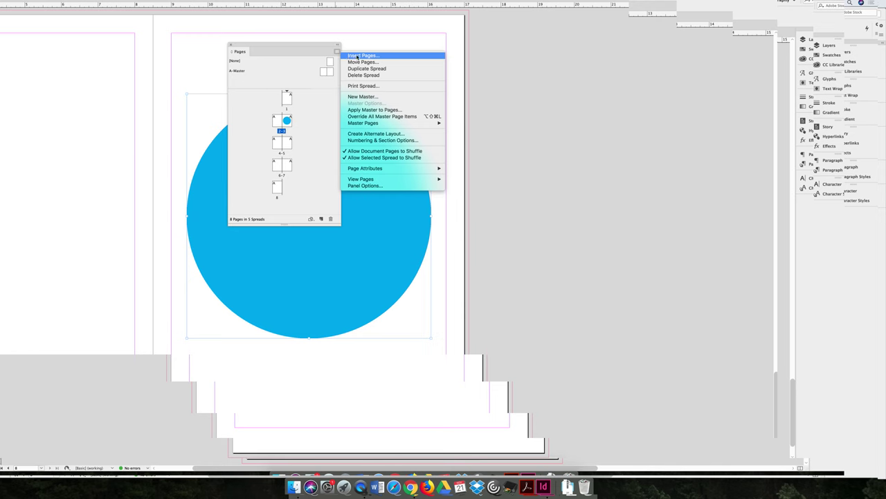
{"action": "left_click", "coordinate": [358, 56]}
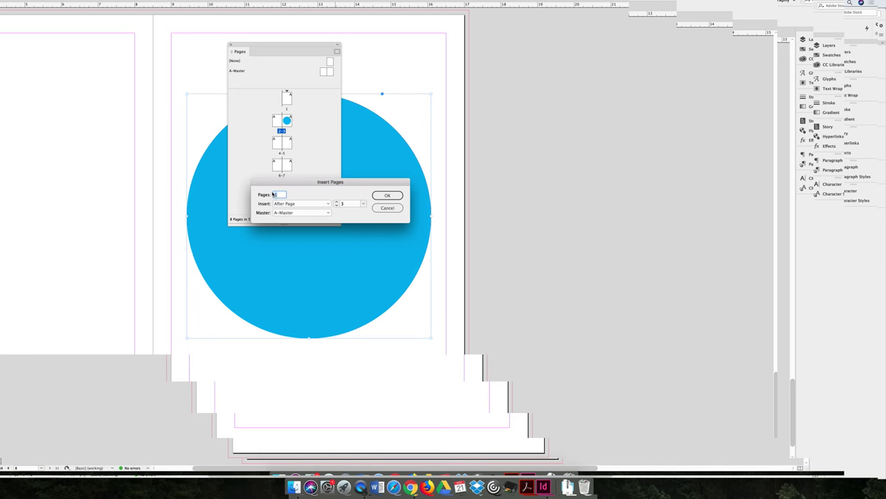
{"action": "type", "text": "400"}
{"action": "left_click", "coordinate": [363, 203]}
{"action": "left_click", "coordinate": [357, 262]}
{"action": "left_click", "coordinate": [364, 203]}
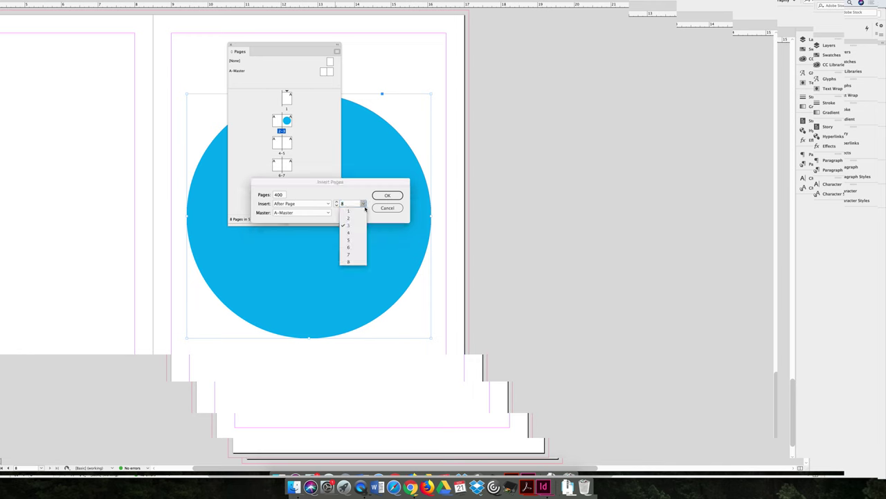
{"action": "left_click", "coordinate": [358, 242]}
{"action": "left_click", "coordinate": [364, 203]}
{"action": "left_click", "coordinate": [357, 248]}
{"action": "left_click", "coordinate": [325, 203]}
{"action": "left_click", "coordinate": [318, 211]}
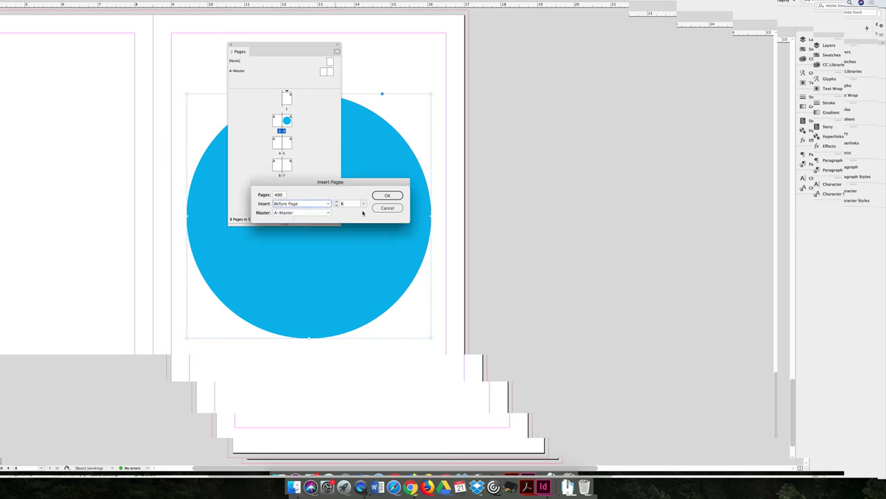
{"action": "left_click", "coordinate": [320, 205]}
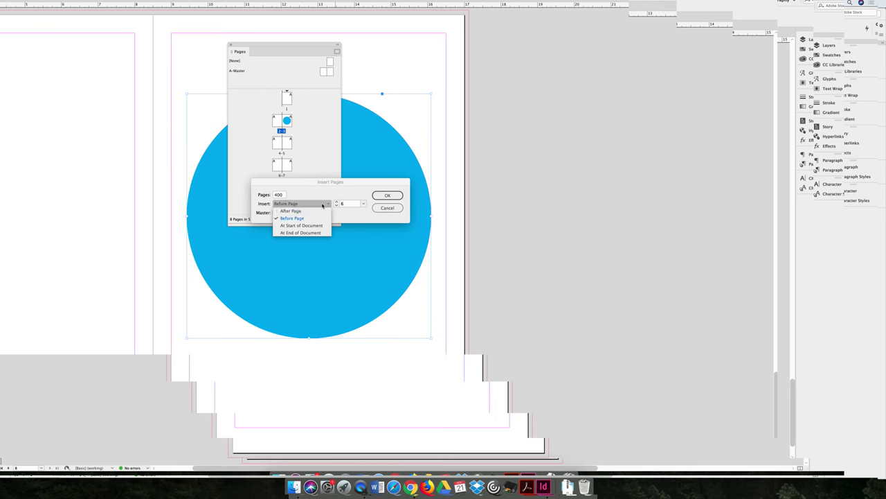
{"action": "left_click", "coordinate": [297, 233]}
{"action": "left_click", "coordinate": [384, 207]}
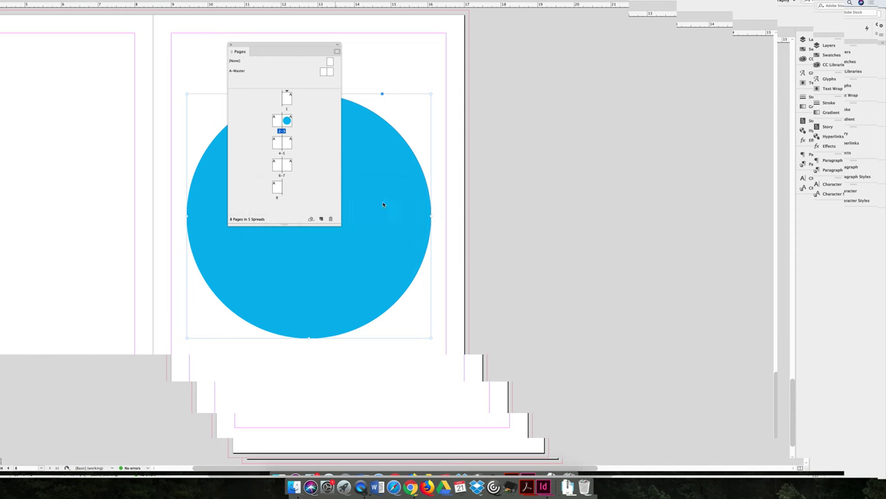
{"action": "left_click", "coordinate": [336, 51]}
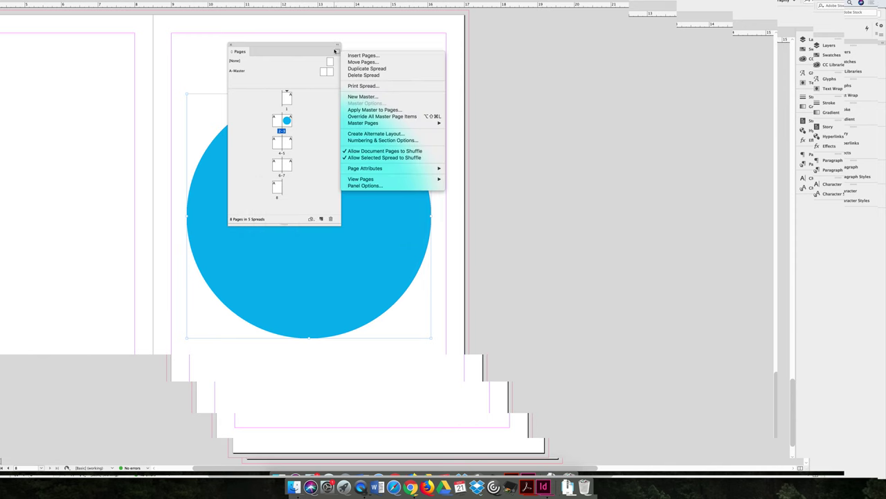
Create a new master with Number of Pages set to 1, then drag the Pages panel divider down.
{"action": "left_click", "coordinate": [384, 99]}
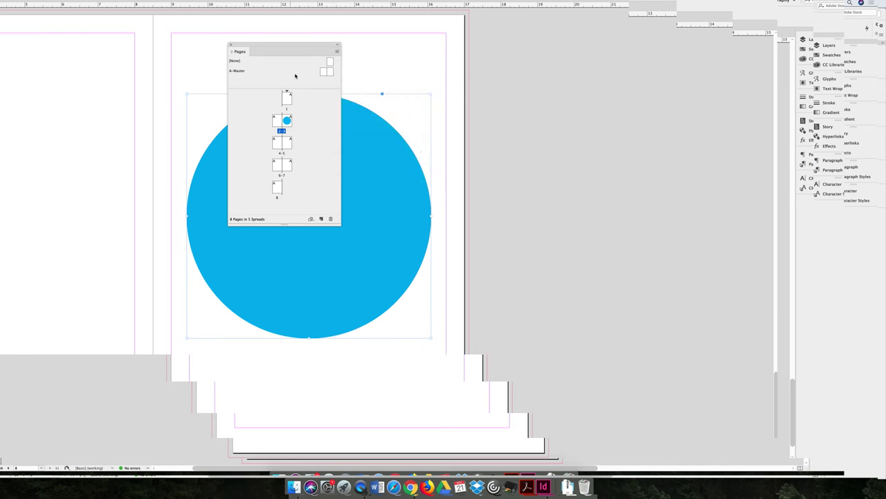
{"action": "left_click", "coordinate": [337, 52]}
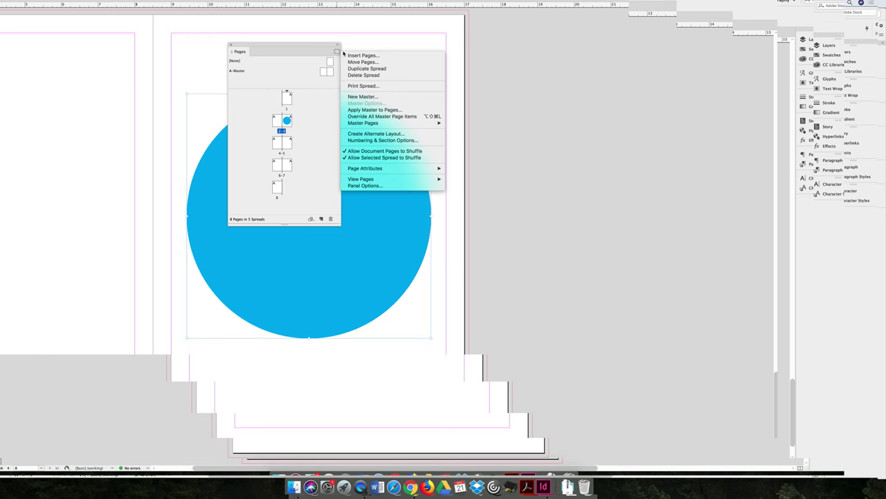
{"action": "left_click", "coordinate": [382, 97]}
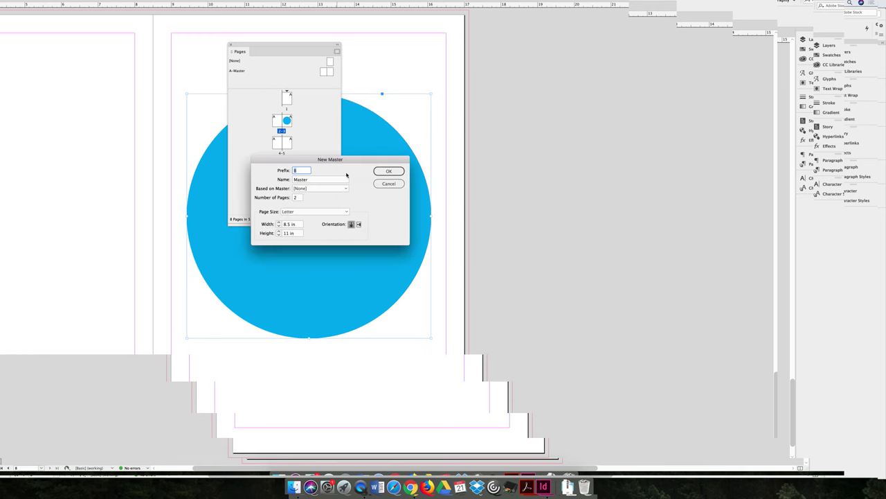
{"action": "double_click", "coordinate": [293, 198]}
{"action": "type", "text": "1"}
{"action": "left_click", "coordinate": [388, 171]}
{"action": "left_click_drag", "start_coordinate": [307, 85], "coordinate": [302, 130]}
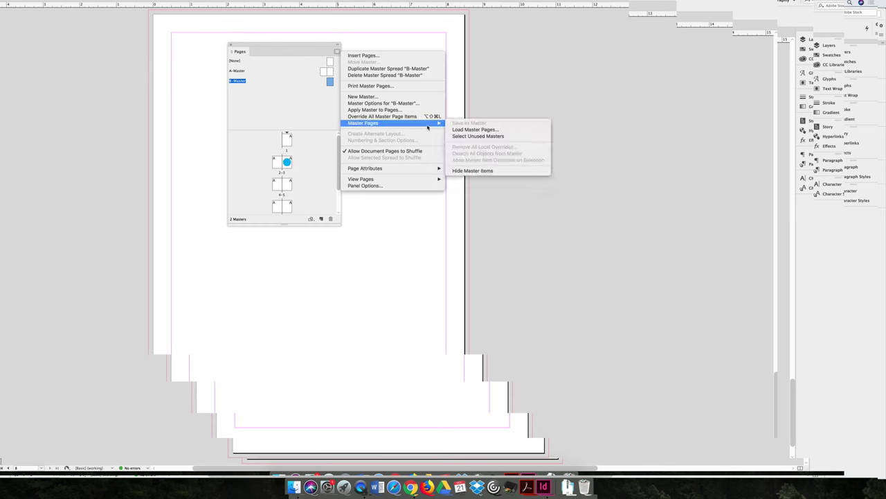
{"action": "mouse_move", "coordinate": [407, 122]}
{"action": "mouse_move", "coordinate": [353, 169]}
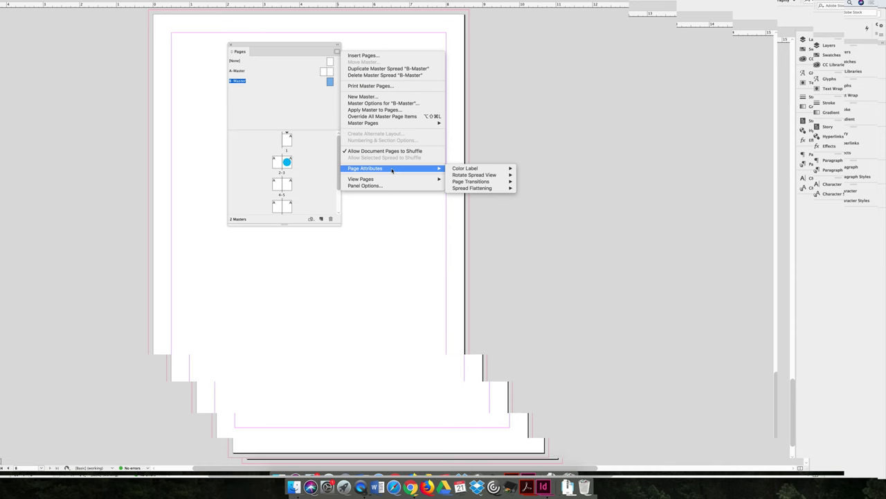
{"action": "mouse_move", "coordinate": [484, 168]}
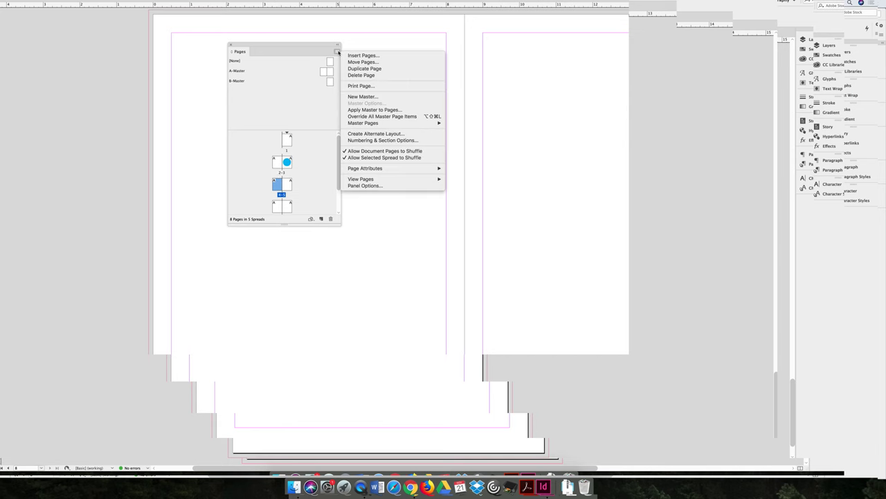
Give spread 4–5 a Violet colour label through Page Attributes > Color Label.
{"action": "mouse_move", "coordinate": [435, 167]}
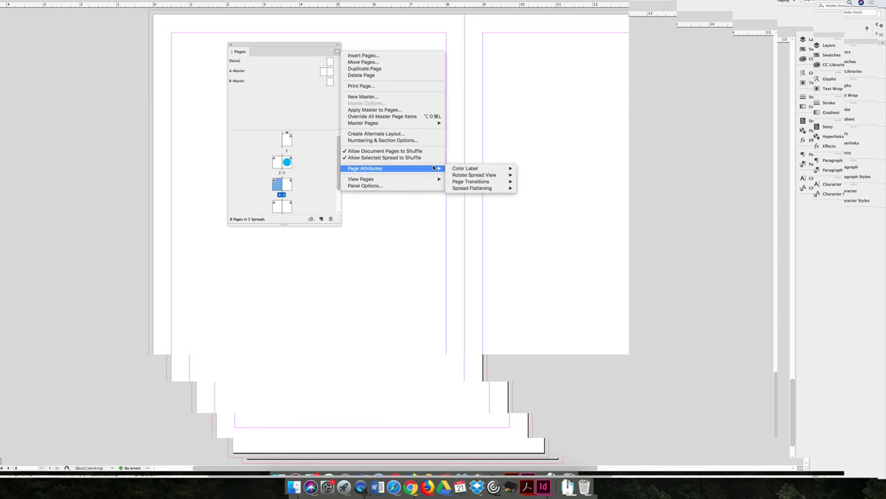
{"action": "mouse_move", "coordinate": [483, 168]}
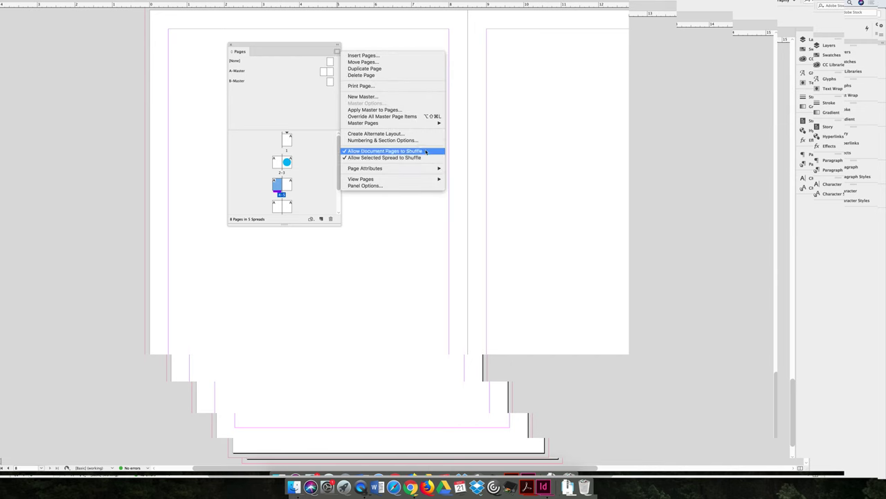
Rotate the 4–5 spread view 90° clockwise, move the Pages panel aside, and zoom in.
{"action": "mouse_move", "coordinate": [479, 174]}
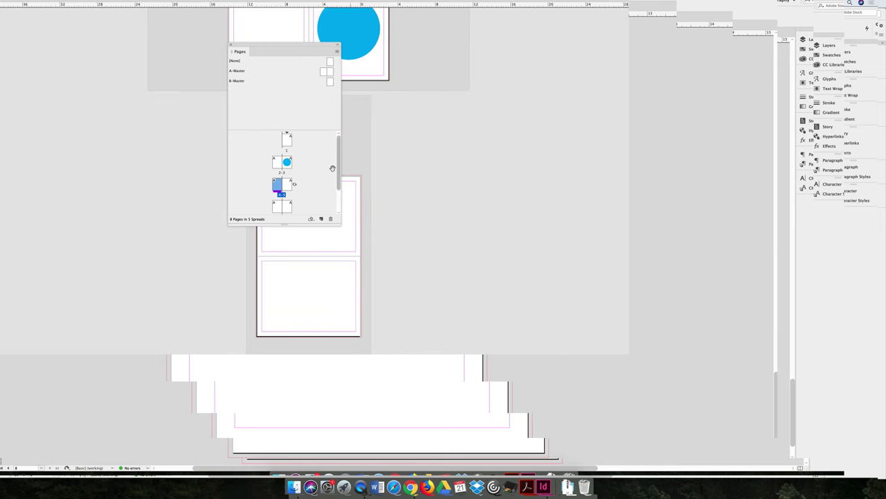
{"action": "left_click_drag", "start_coordinate": [293, 45], "coordinate": [147, 71]}
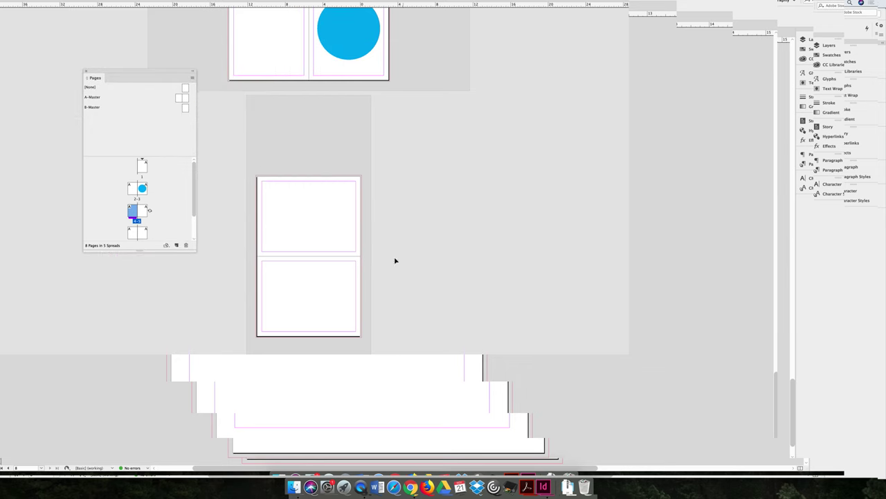
{"action": "key", "text": "super+equal"}
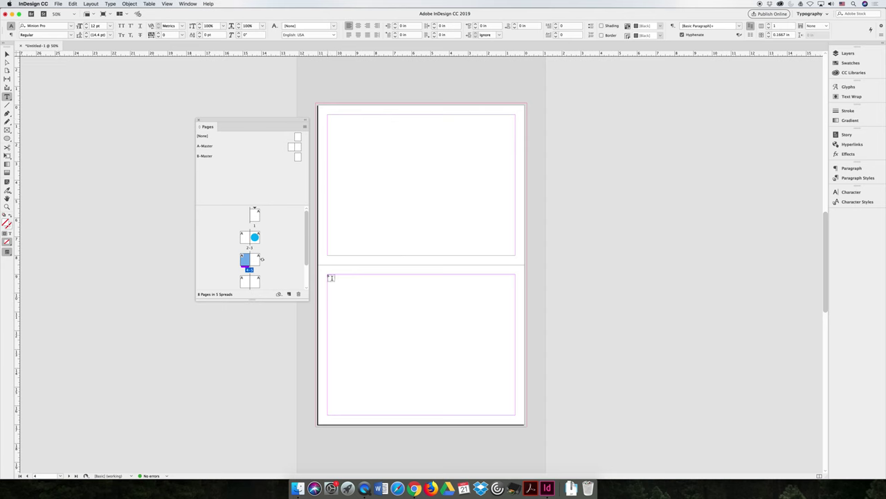
Draw a text frame on the lower page and insert a table with 25 body rows and 7 columns.
{"action": "left_click_drag", "start_coordinate": [329, 274], "coordinate": [516, 414]}
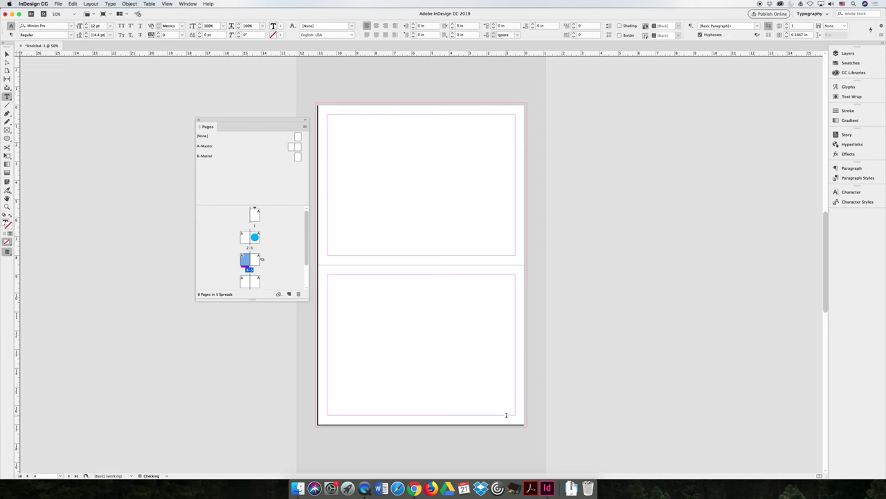
{"action": "left_click", "coordinate": [149, 3]}
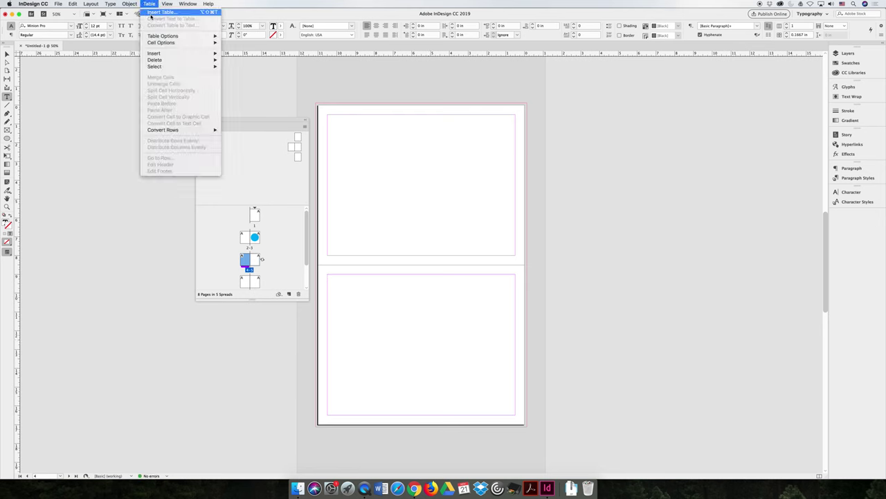
{"action": "left_click", "coordinate": [151, 13]}
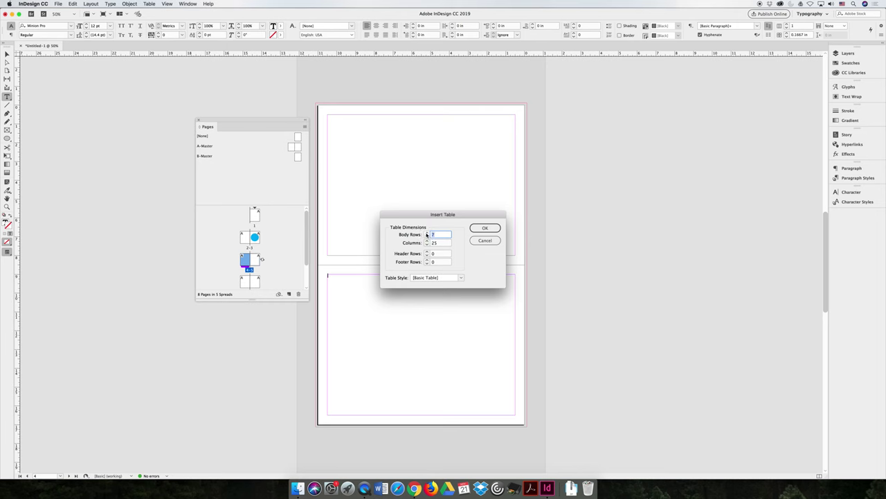
{"action": "type", "text": "25"}
{"action": "key", "text": "Tab"}
{"action": "type", "text": "7"}
{"action": "left_click", "coordinate": [488, 228]}
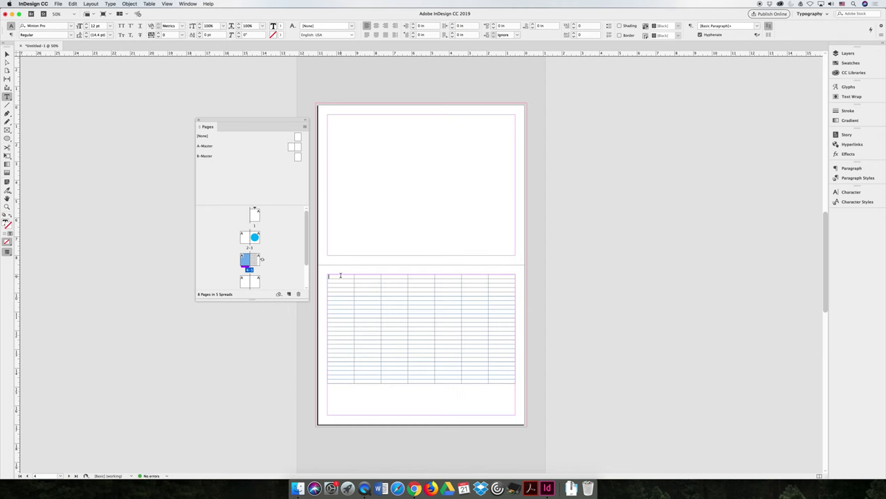
Enter the headers NAME, LOCATION and PREFERENCE across the table's first row.
{"action": "type", "text": "NAME"}
{"action": "key", "text": "Tab"}
{"action": "type", "text": "LOCATION"}
{"action": "key", "text": "Tab"}
{"action": "type", "text": "PREFERENCE"}
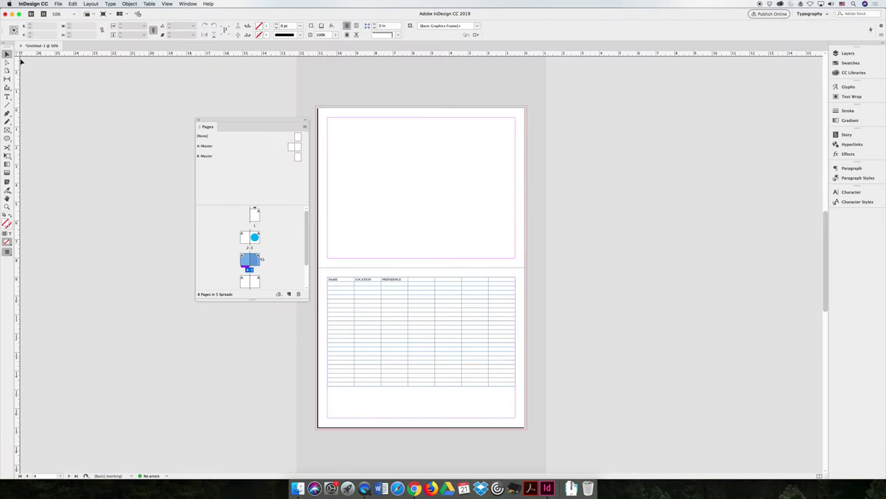
Clear spread 4–5's view rotation via Page Attributes > Rotate Spread View > Clear Rotation.
{"action": "left_click", "coordinate": [304, 127]}
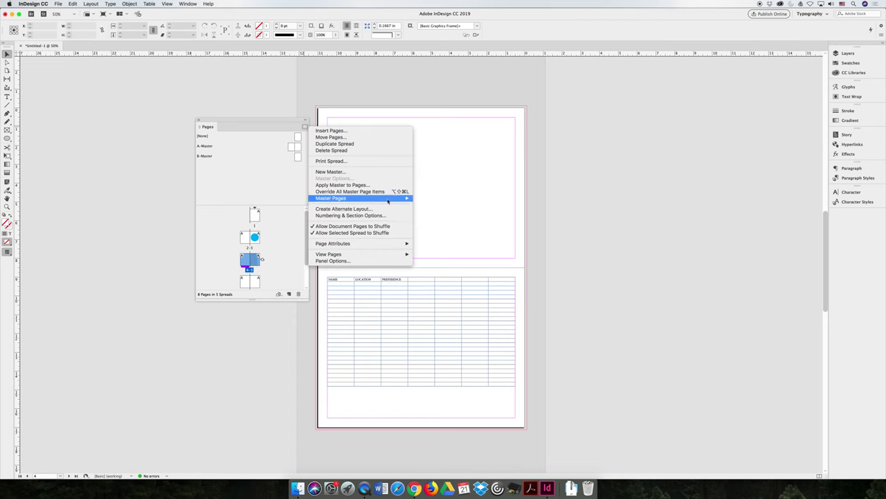
{"action": "mouse_move", "coordinate": [398, 244]}
{"action": "mouse_move", "coordinate": [447, 250]}
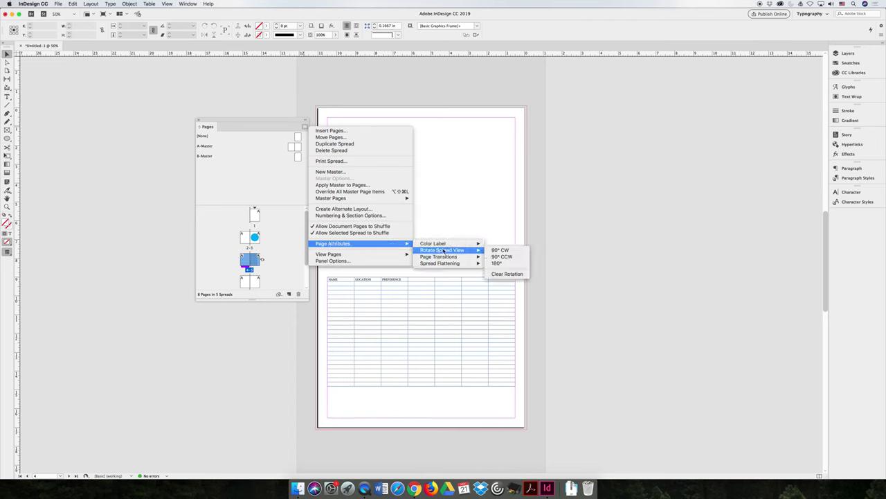
{"action": "left_click", "coordinate": [502, 276]}
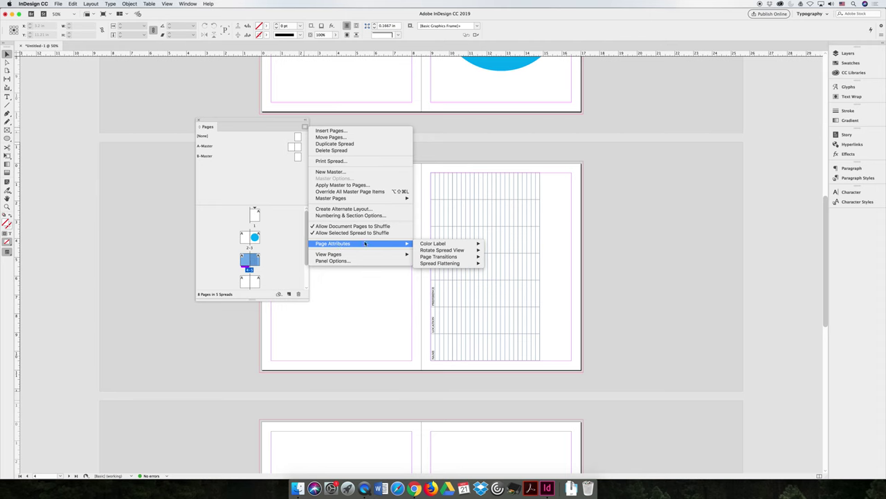
Apply the Comb page transition to all spreads.
{"action": "left_click", "coordinate": [507, 257]}
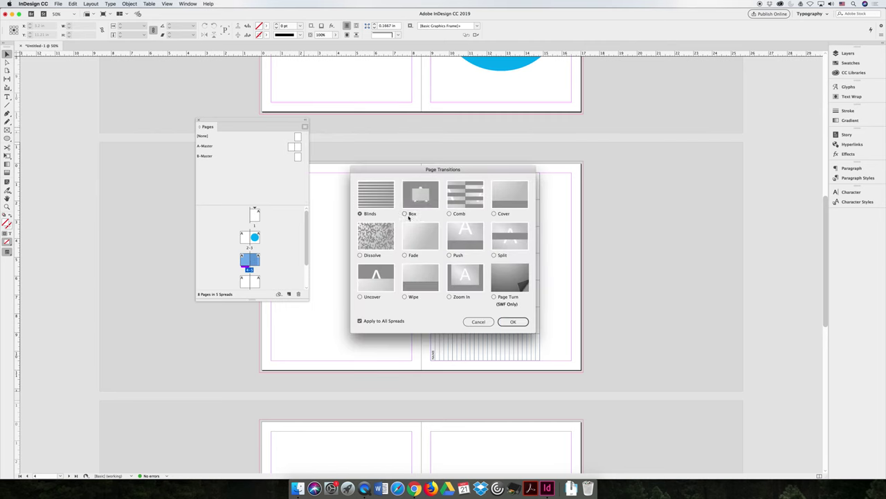
{"action": "left_click", "coordinate": [457, 213]}
{"action": "left_click", "coordinate": [513, 321]}
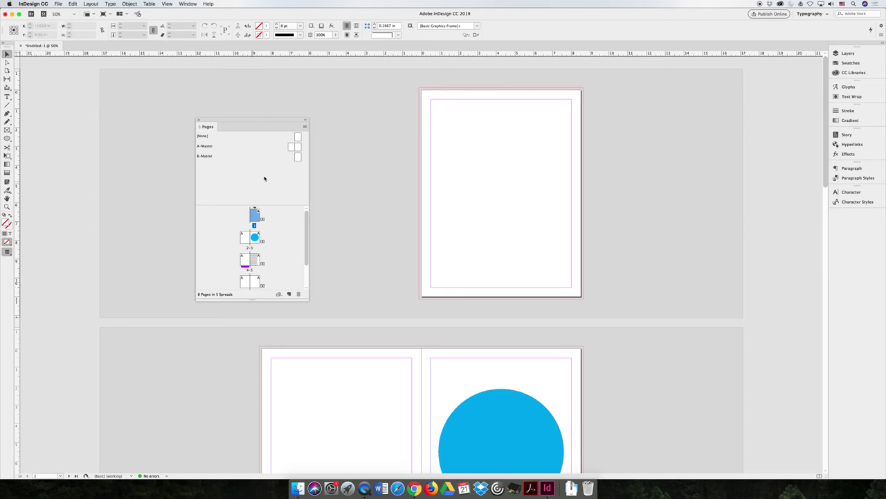
Export the document as Adobe PDF (Interactive) under the name TransitionsExample.
{"action": "left_click", "coordinate": [58, 3]}
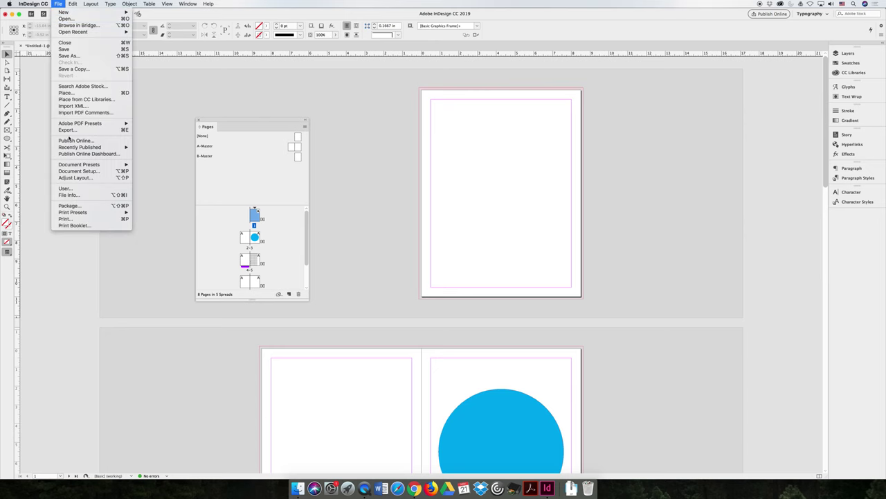
{"action": "left_click", "coordinate": [275, 180]}
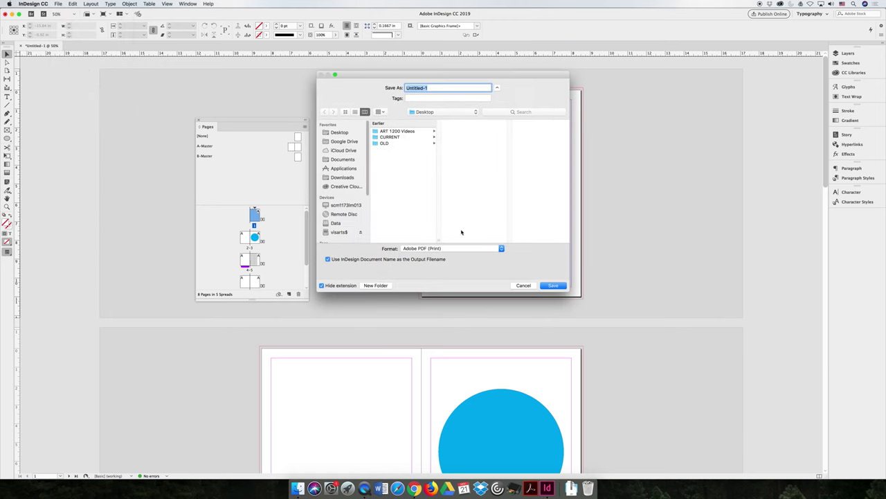
{"action": "left_click", "coordinate": [465, 248]}
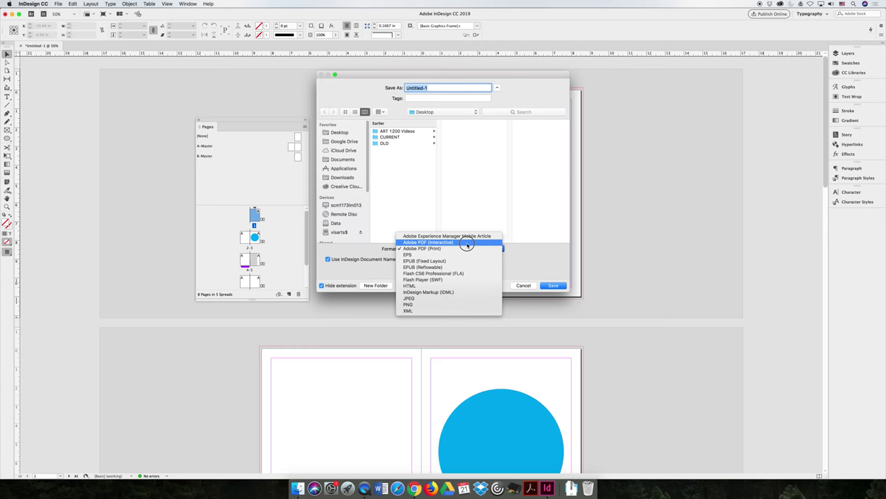
{"action": "left_click", "coordinate": [466, 243]}
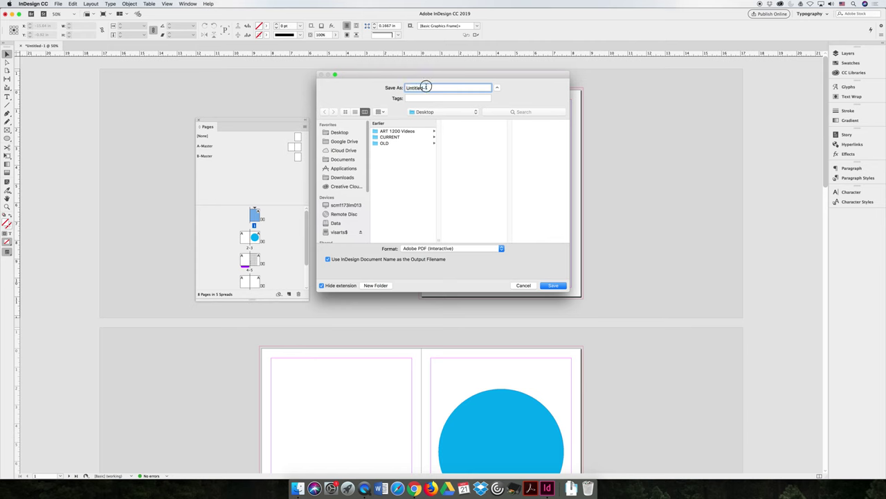
{"action": "type", "text": "TransitionsExample"}
{"action": "left_click", "coordinate": [558, 286]}
Set Page Transitions to From Document and export the interactive PDF.
{"action": "left_click", "coordinate": [542, 340]}
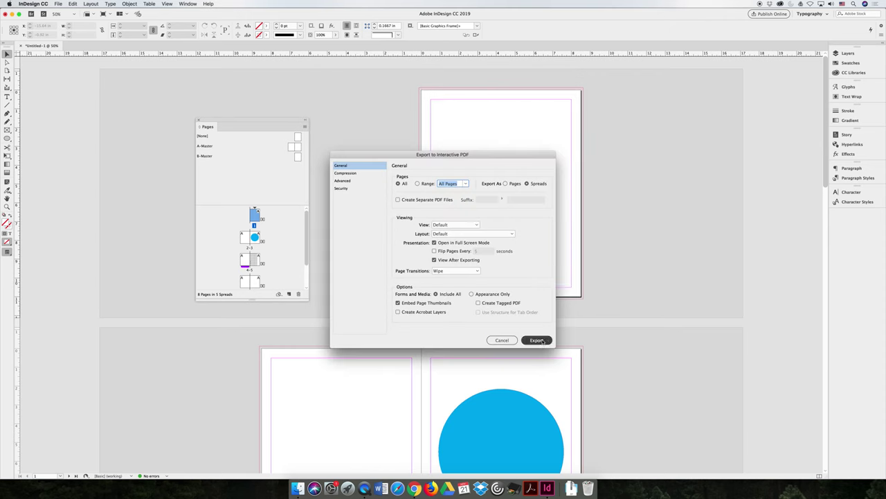
{"action": "left_click", "coordinate": [456, 271]}
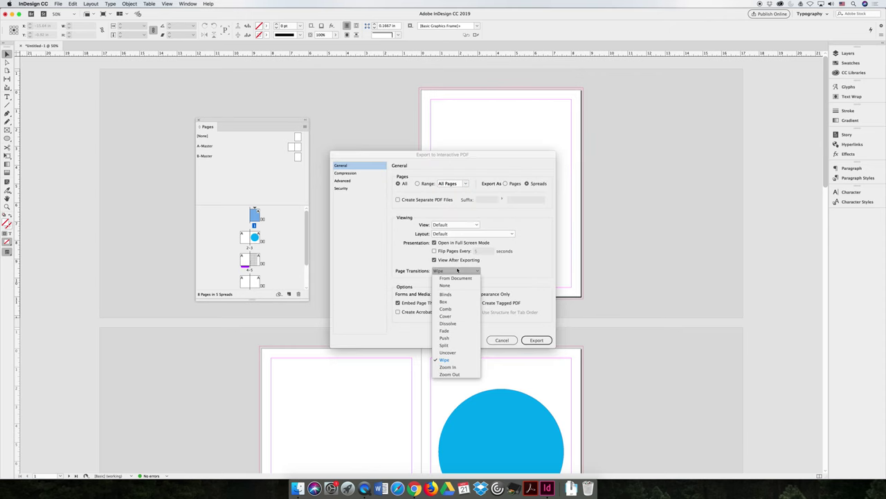
{"action": "left_click", "coordinate": [454, 278]}
{"action": "left_click", "coordinate": [537, 339]}
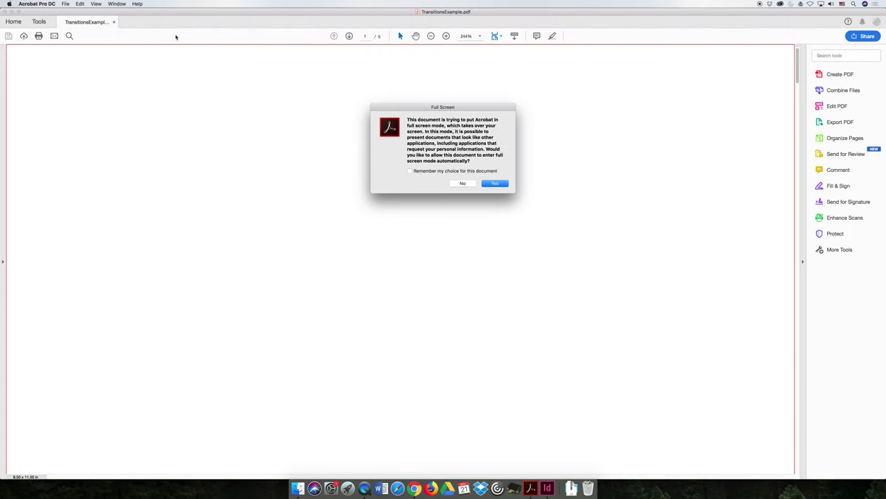
Allow Acrobat to show TransitionsExample.pdf in full screen mode.
{"action": "key", "text": "Return"}
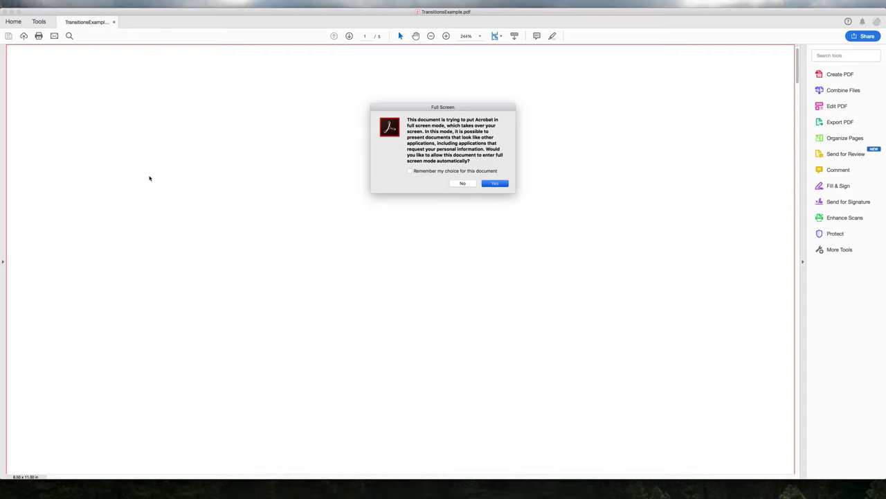